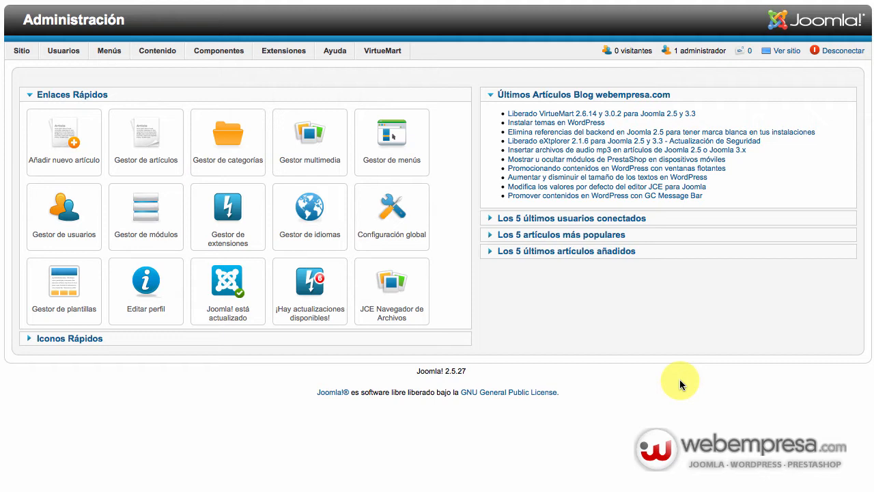
# Step: Open the article manager with the list of all articles
pyautogui.moveTo(159, 56)
pyautogui.click(166, 70)
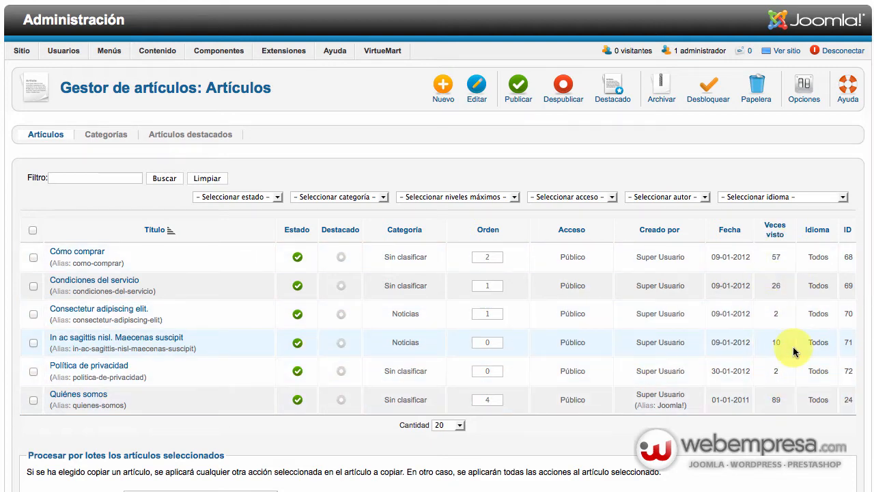
# Step: View the "Consectetur adipiscing elit." article under Noticias on the public site, then refresh the article list to check its visit count
pyautogui.click(790, 52)
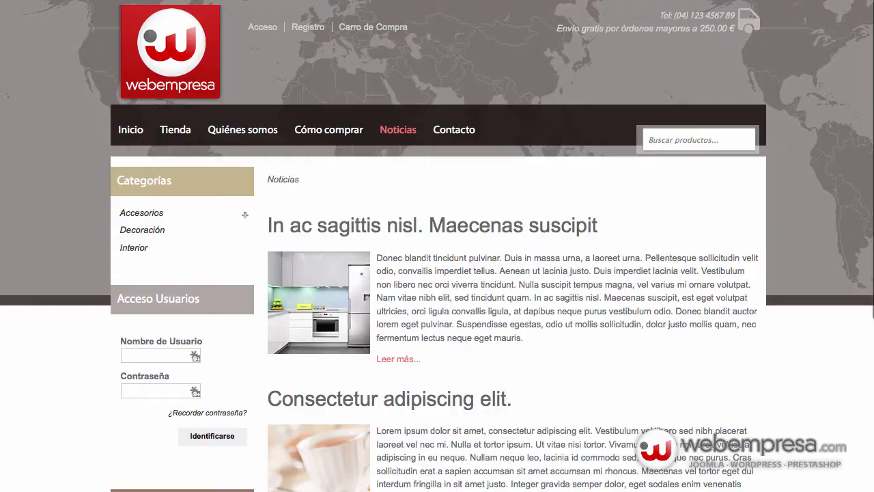
pyautogui.scroll(-2, 423, 205)
pyautogui.scroll(-5, 415, 344)
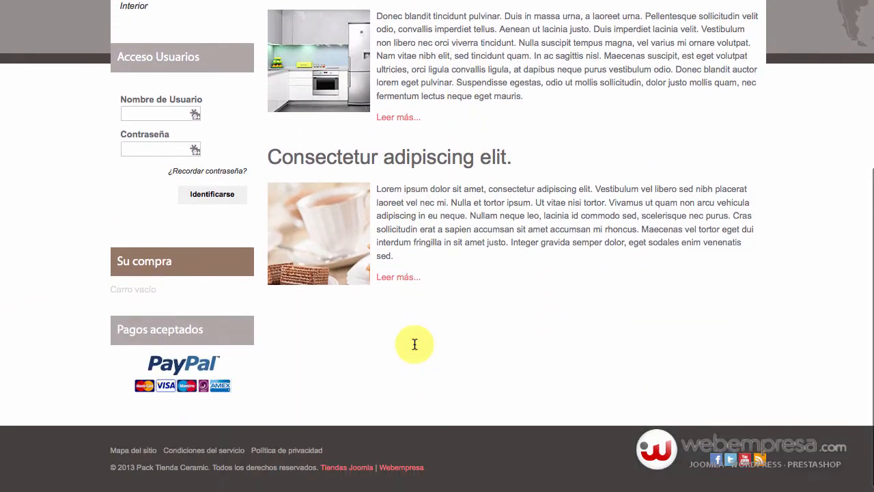
pyautogui.scroll(2, 409, 346)
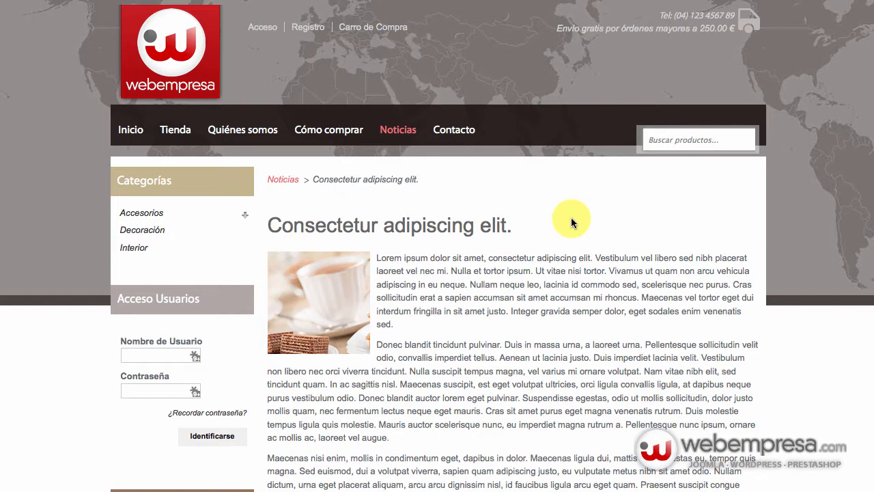
pyautogui.scroll(-4, 571, 217)
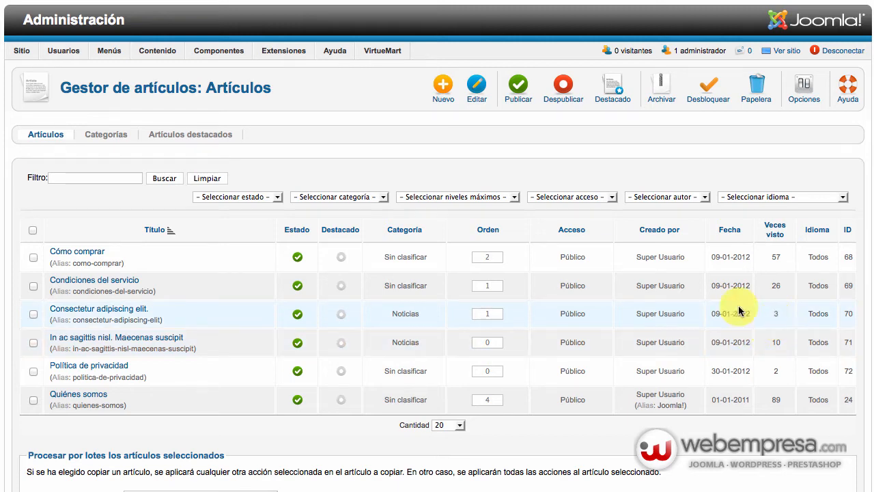
pyautogui.click(47, 137)
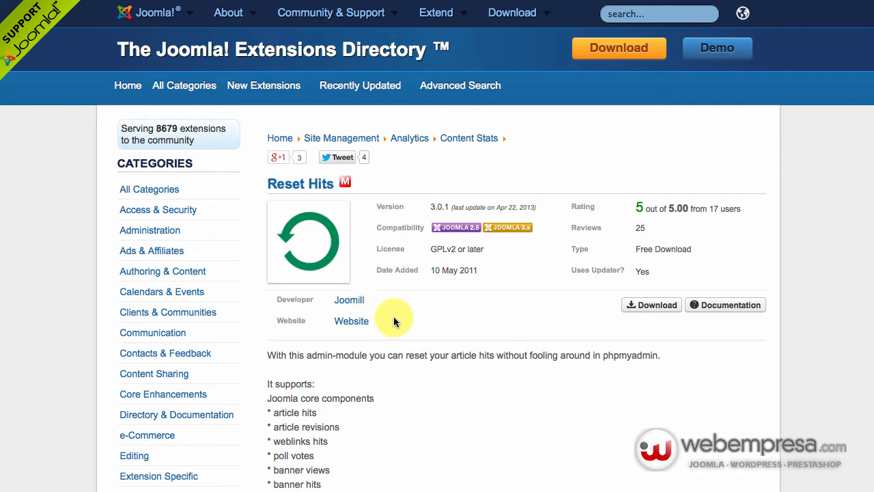
# Step: Review the Reset Hits extension in the Joomla! Extensions Directory and go to its download page
pyautogui.scroll(-1, 393, 321)
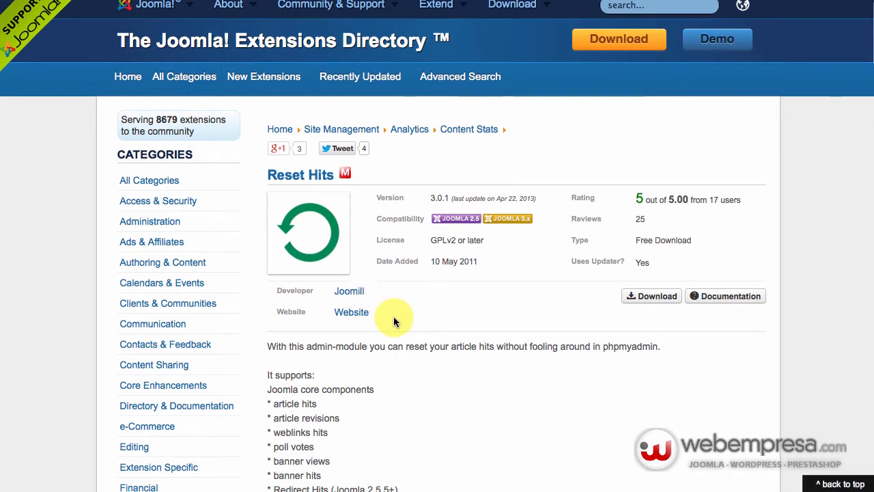
pyautogui.scroll(1, 393, 321)
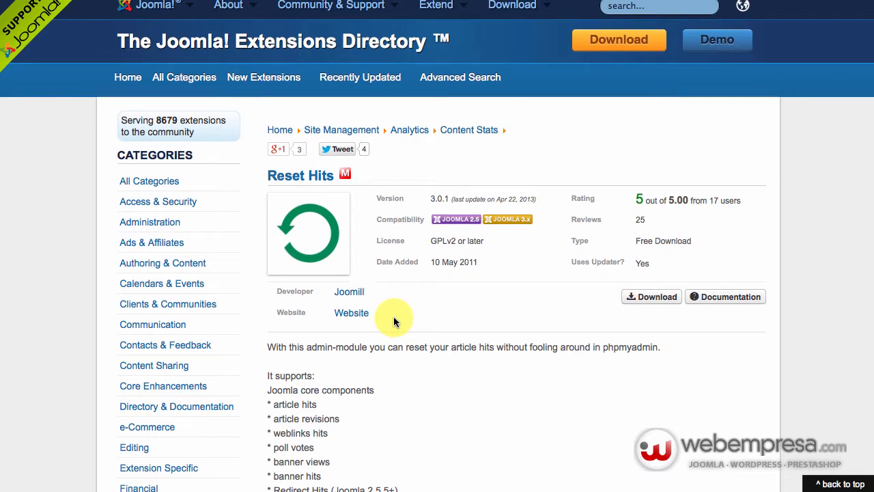
pyautogui.scroll(-2, 394, 321)
pyautogui.scroll(3, 394, 322)
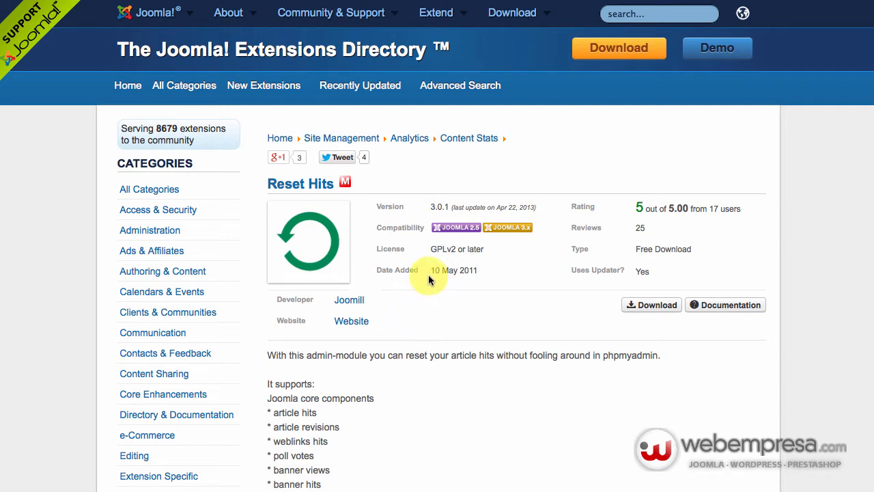
pyautogui.click(657, 305)
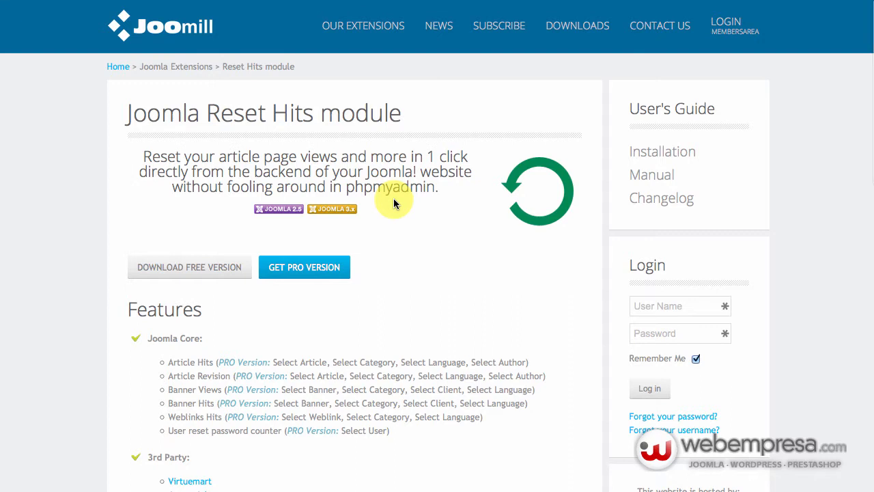
# Step: Review the Reset Hits module features on the Joomill site and save the free version, mod_simplereset_v3.2.0.zip
pyautogui.scroll(-5, 390, 234)
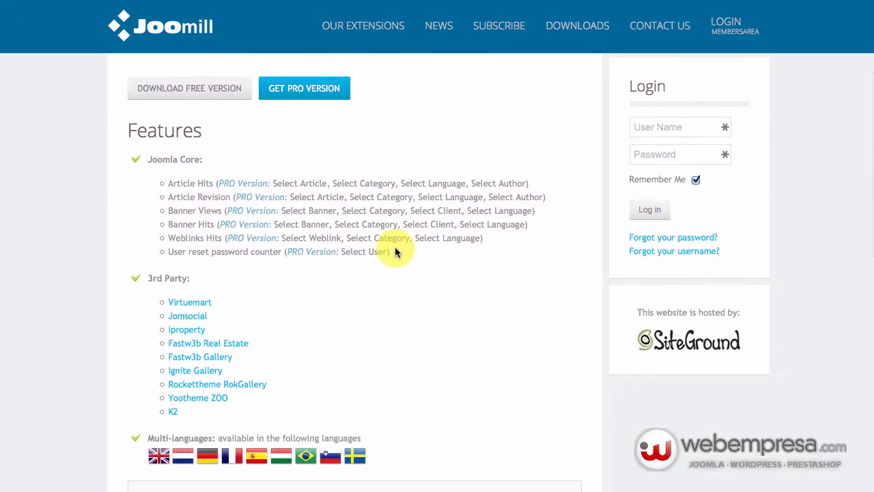
pyautogui.scroll(-5, 392, 277)
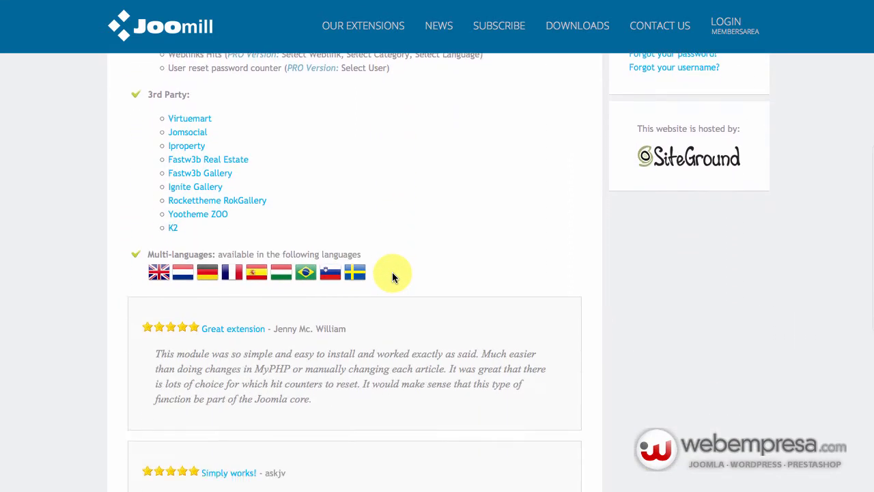
pyautogui.scroll(-5, 393, 277)
pyautogui.scroll(15, 393, 277)
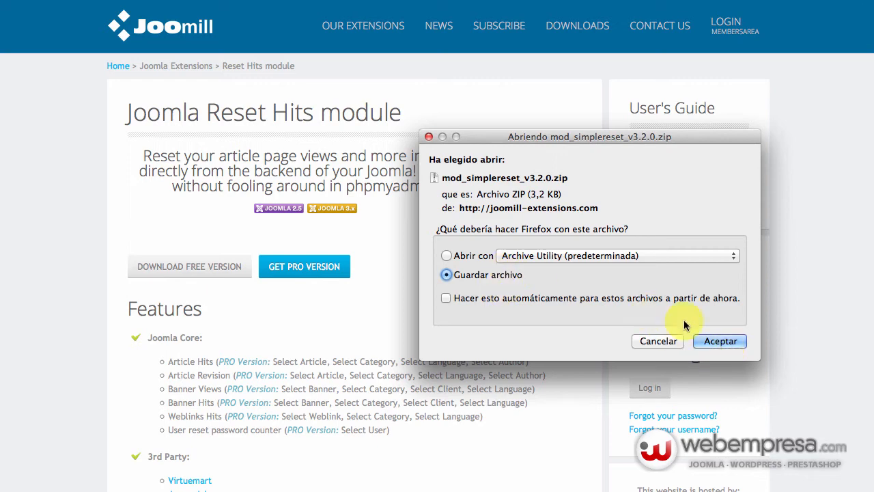
pyautogui.click(713, 341)
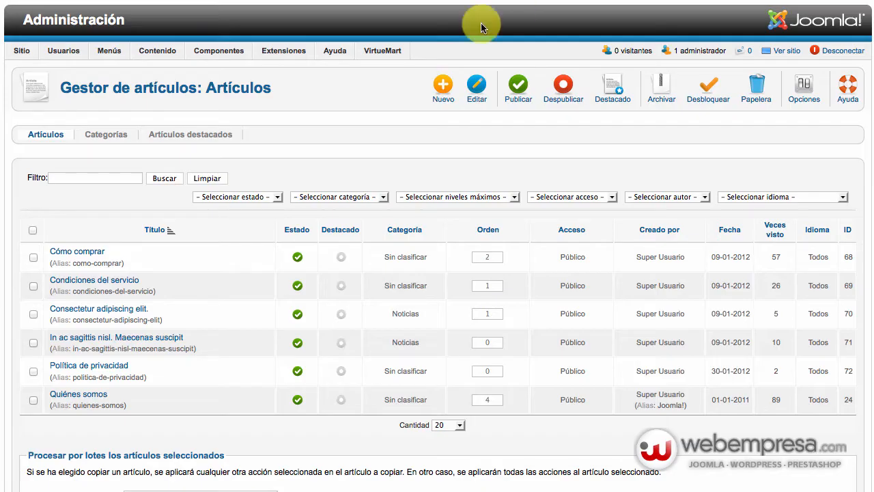
# Step: Return to the Joomla administration and upload and install the mod_simplereset_v3.2.0.zip package in the extension manager
pyautogui.moveTo(287, 55)
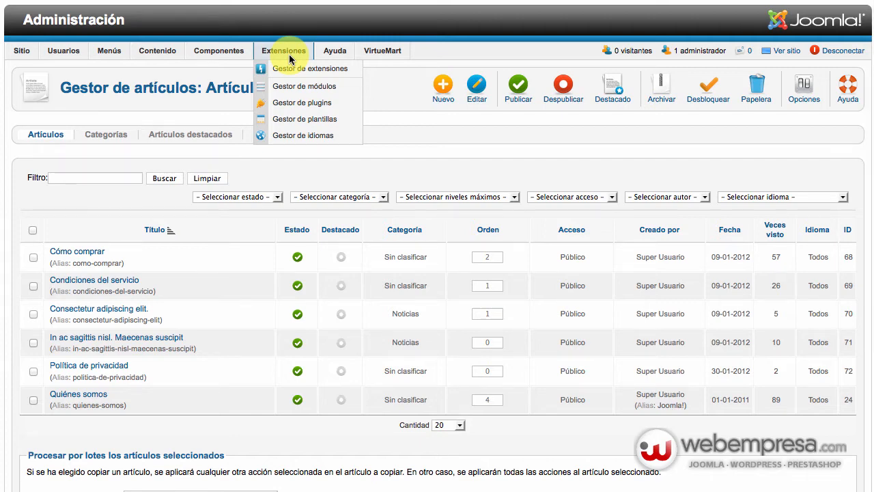
pyautogui.moveTo(228, 45)
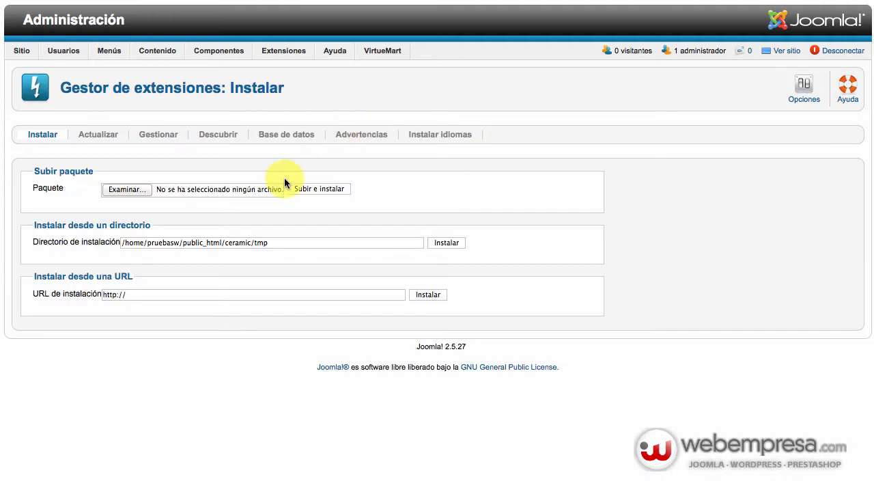
pyautogui.click(119, 188)
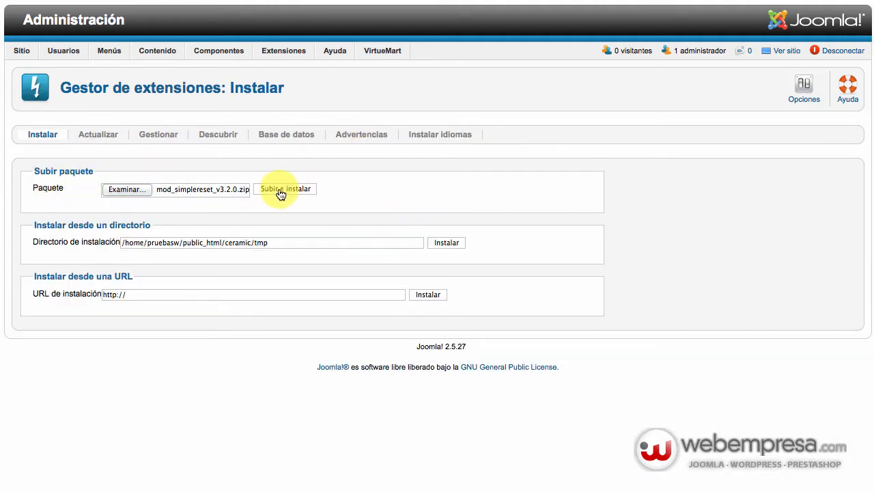
pyautogui.click(278, 192)
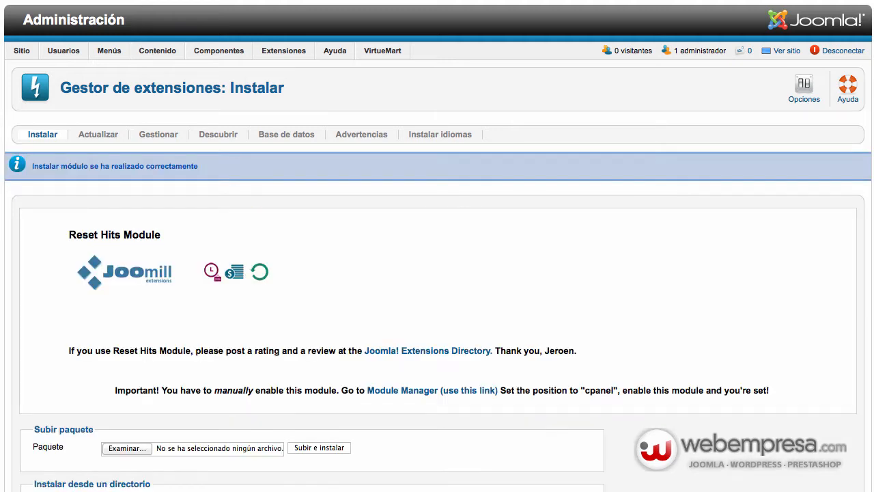
# Step: Open the module manager for the newly installed Reset Hits module from its post-installation notice
pyautogui.scroll(-1, 482, 377)
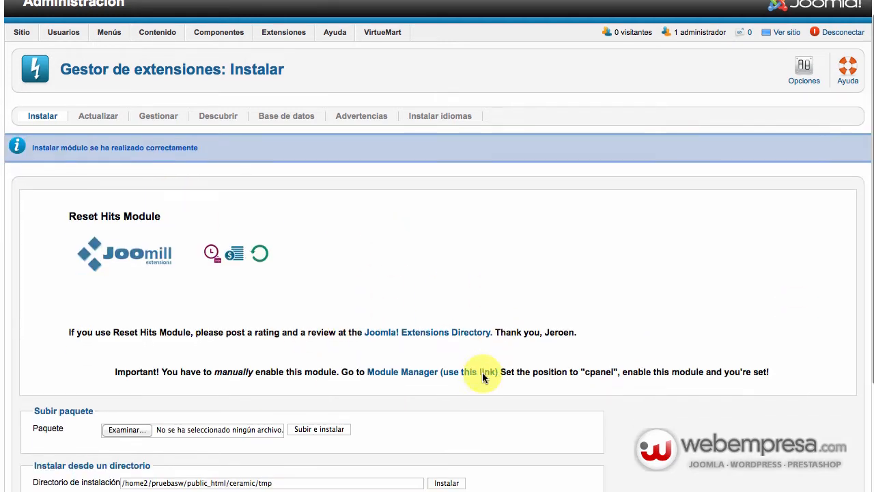
pyautogui.scroll(1, 486, 374)
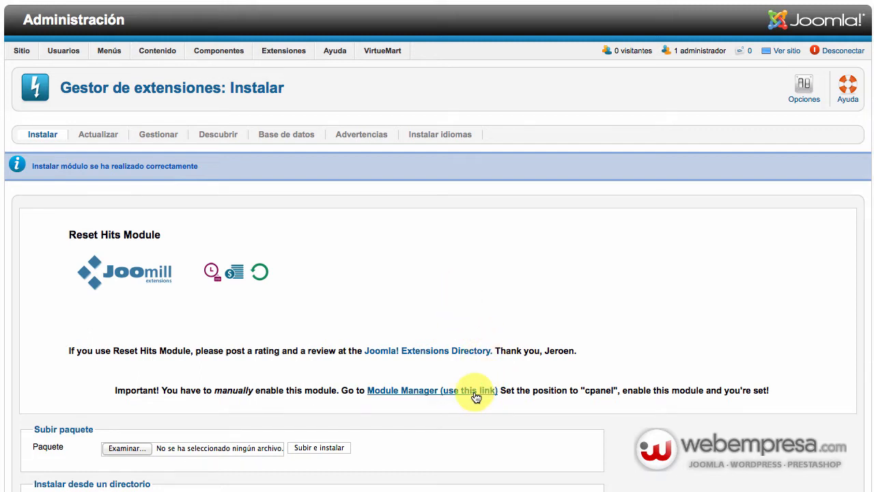
pyautogui.click(475, 394)
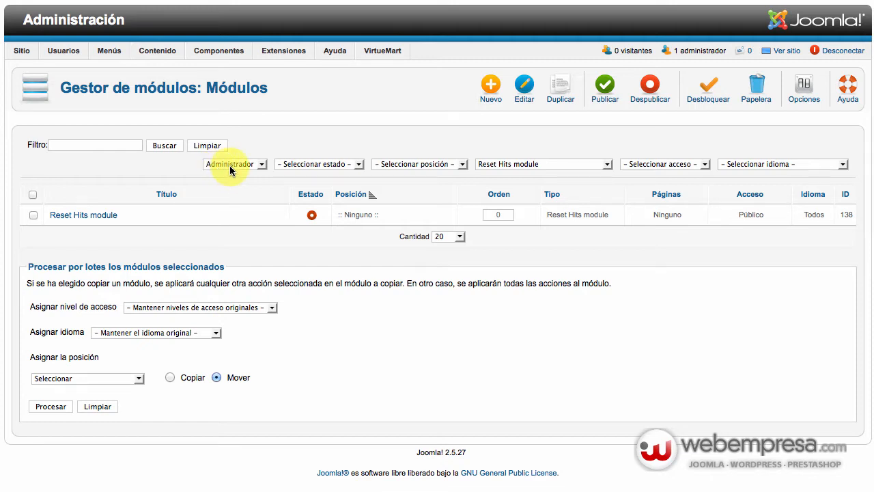
pyautogui.moveTo(283, 51)
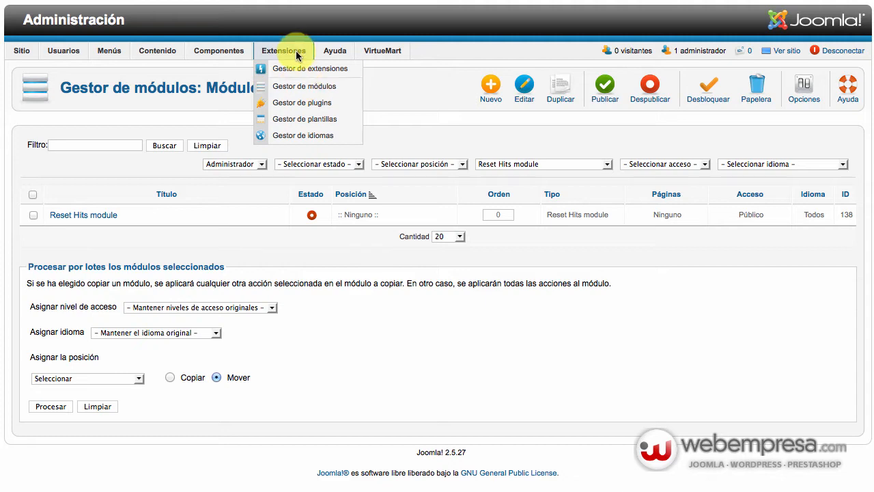
pyautogui.click(298, 64)
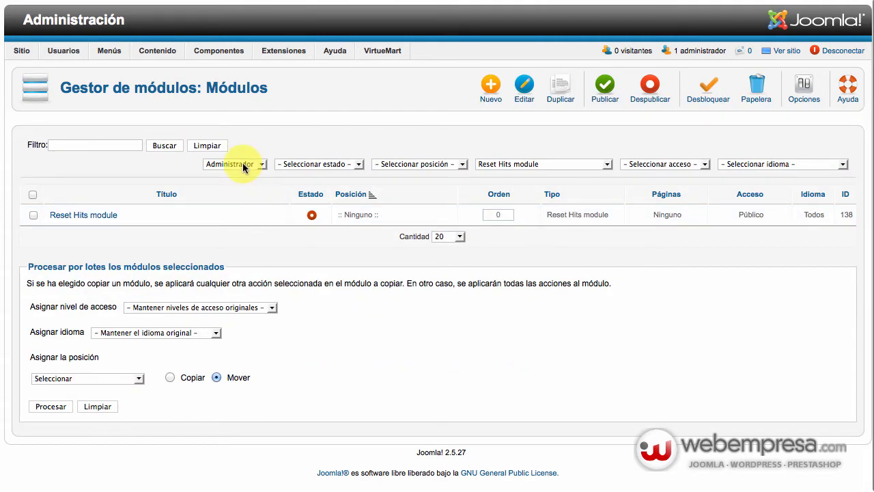
# Step: Filter the module manager by Sitio and look through the list of site modules
pyautogui.click(232, 164)
pyautogui.click(233, 176)
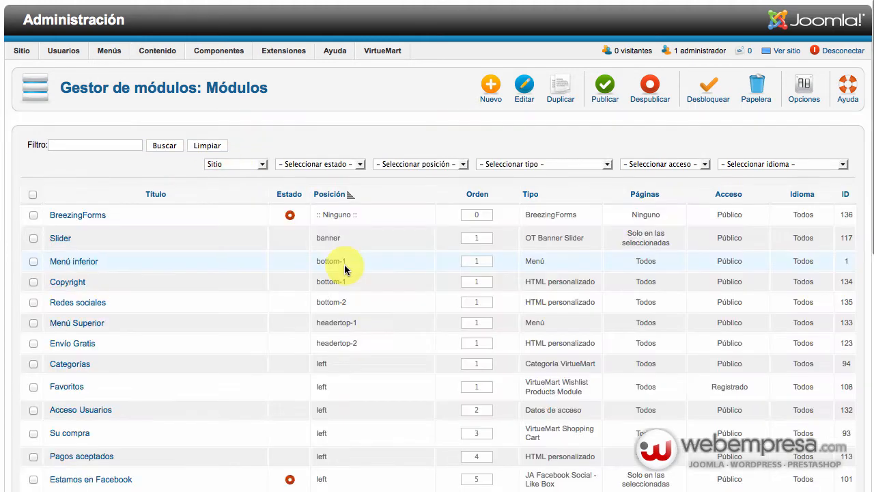
pyautogui.scroll(-5, 263, 295)
pyautogui.scroll(-5, 261, 296)
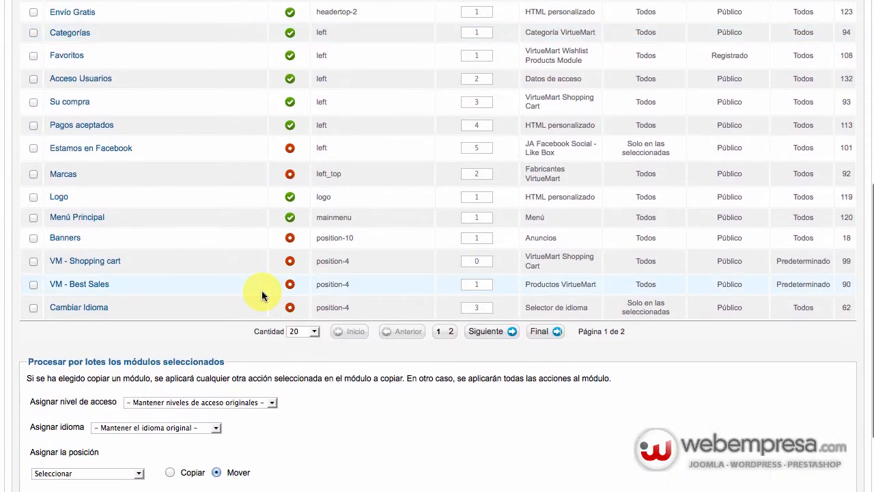
pyautogui.scroll(10, 262, 296)
pyautogui.scroll(-10, 262, 295)
pyautogui.scroll(10, 262, 290)
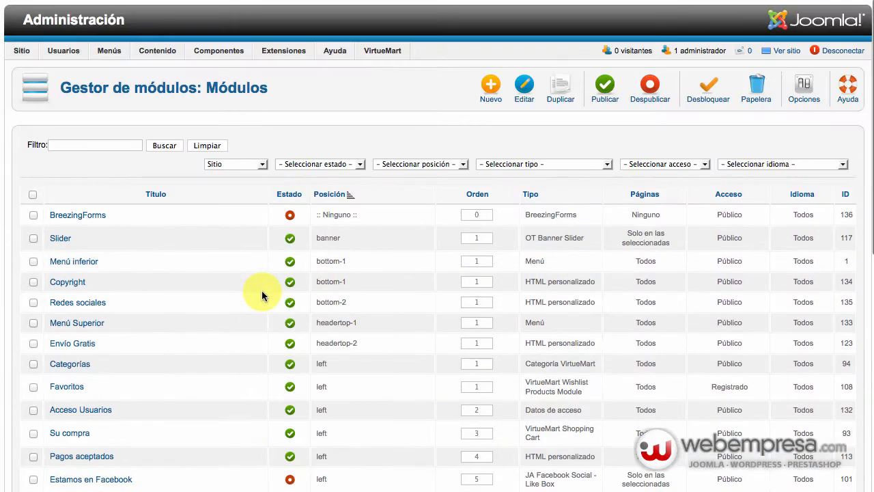
pyautogui.scroll(-6, 262, 290)
pyautogui.scroll(6, 261, 290)
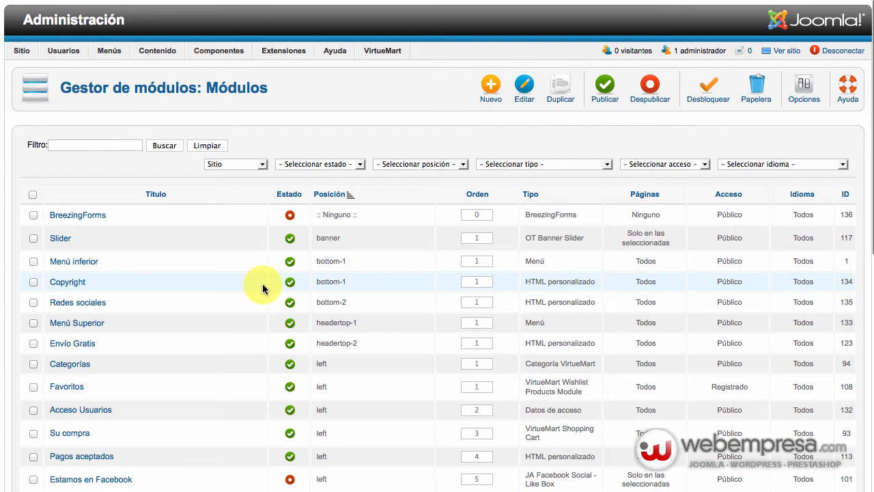
# Step: Filter the module manager by Administrador, look through the administration modules and open Reset Hits module for editing
pyautogui.click(224, 164)
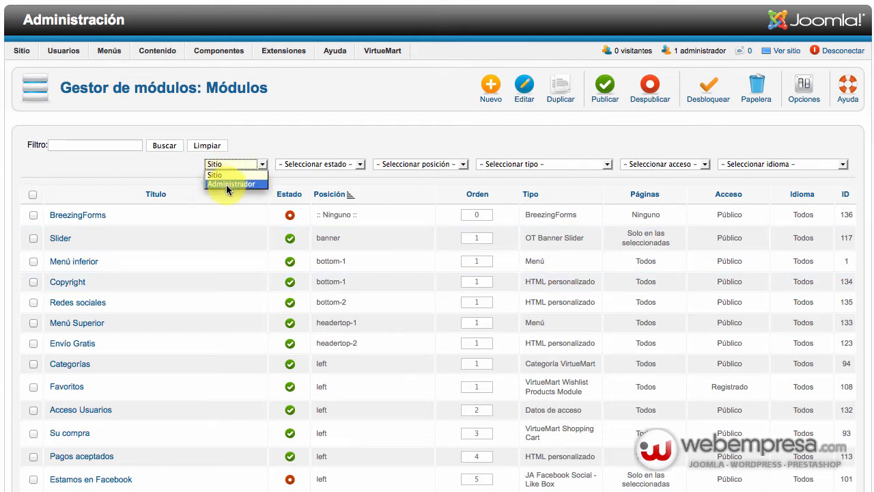
pyautogui.click(226, 185)
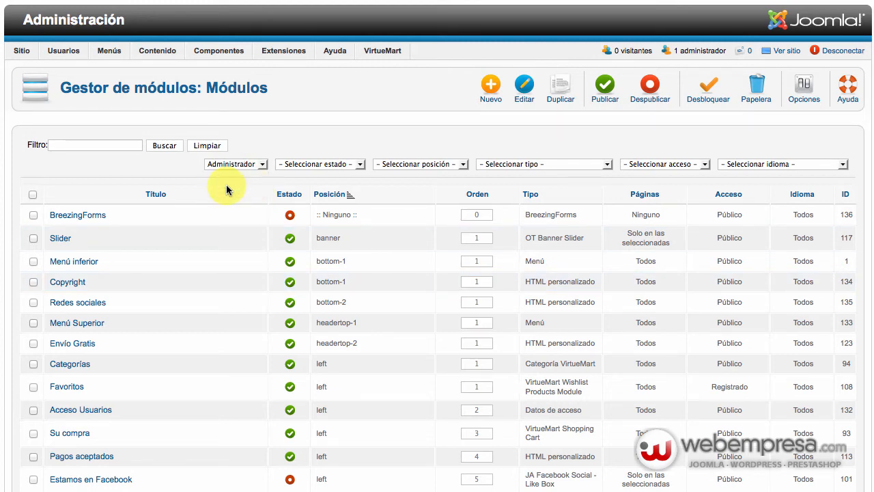
pyautogui.scroll(-5, 230, 242)
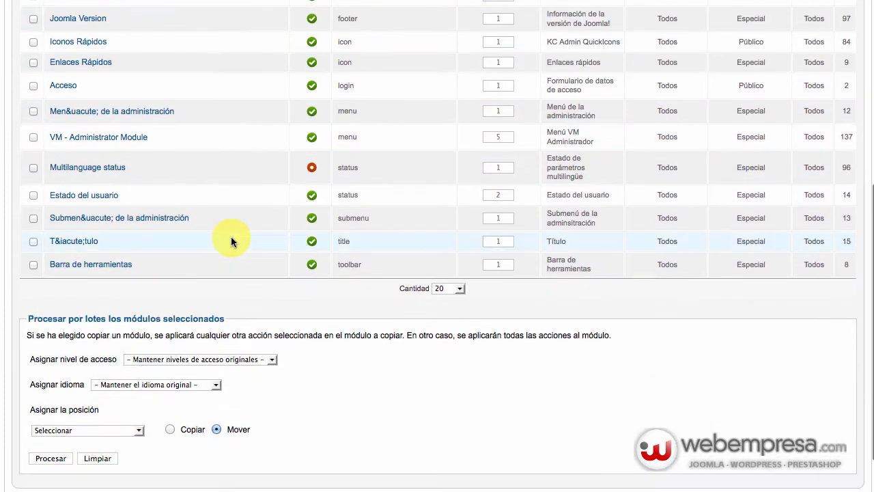
pyautogui.scroll(5, 231, 241)
pyautogui.scroll(-5, 231, 236)
pyautogui.scroll(5, 231, 236)
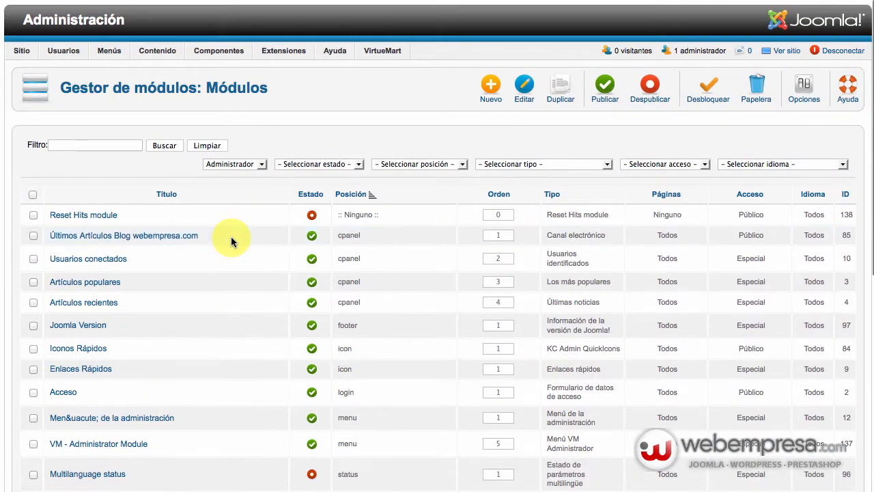
pyautogui.scroll(-3, 231, 237)
pyautogui.scroll(-2, 231, 239)
pyautogui.scroll(5, 231, 239)
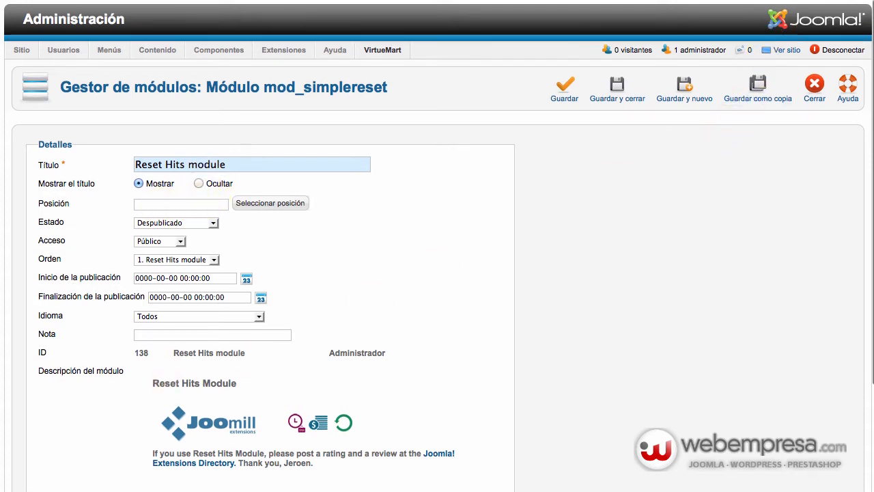
# Step: Assign the Reset Hits module to the cpanel position, choosing it from the list of administration template positions
pyautogui.click(148, 204)
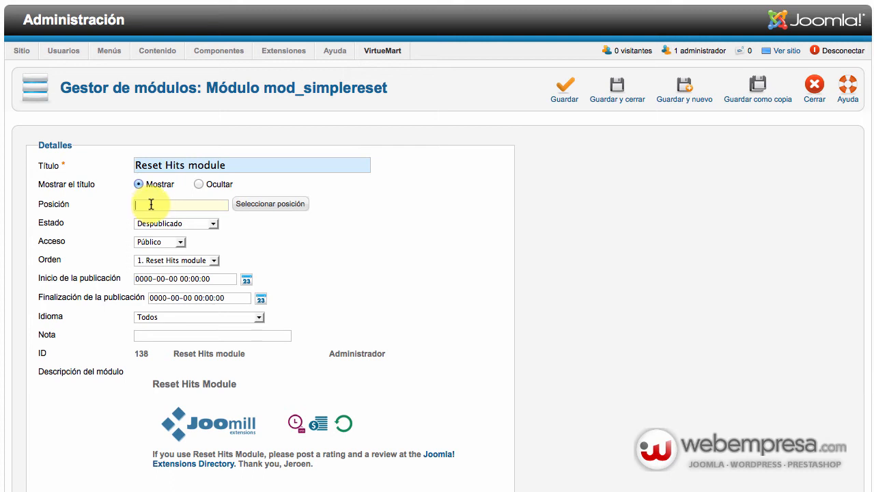
pyautogui.write('cpanel')
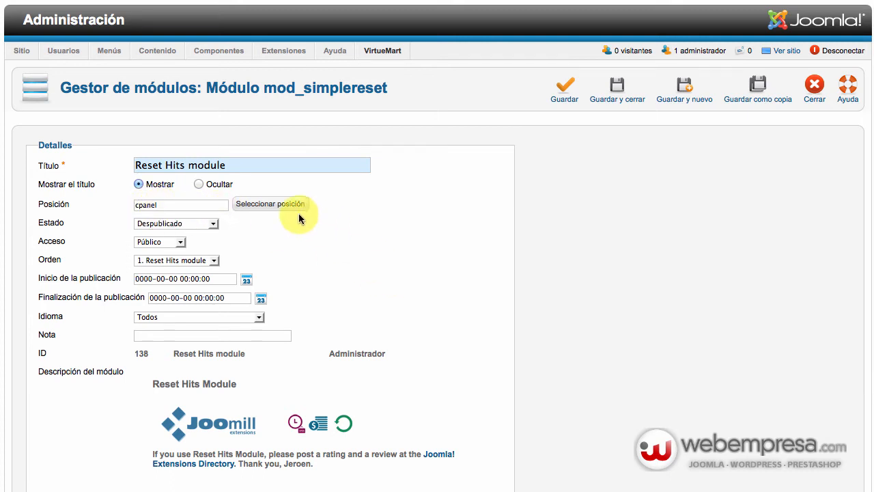
pyautogui.click(269, 204)
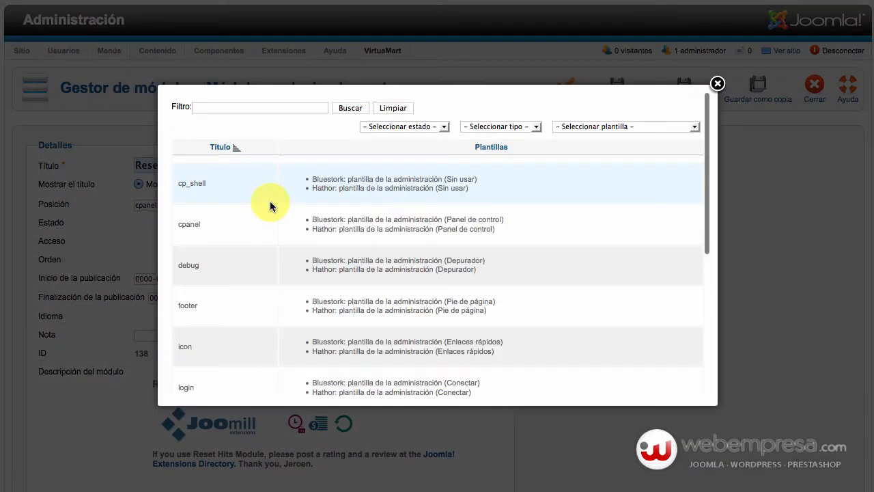
pyautogui.click(187, 228)
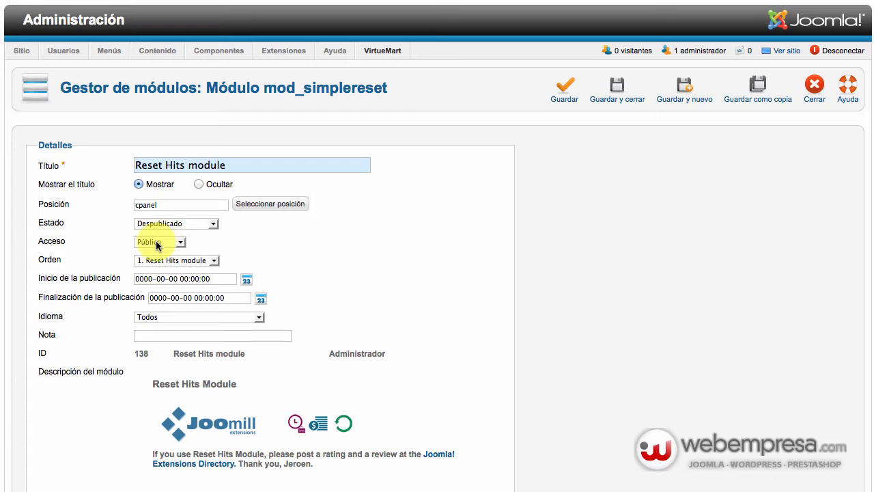
# Step: Set the Reset Hits module's state to Publicado, and save and close the module
pyautogui.click(167, 224)
pyautogui.click(168, 237)
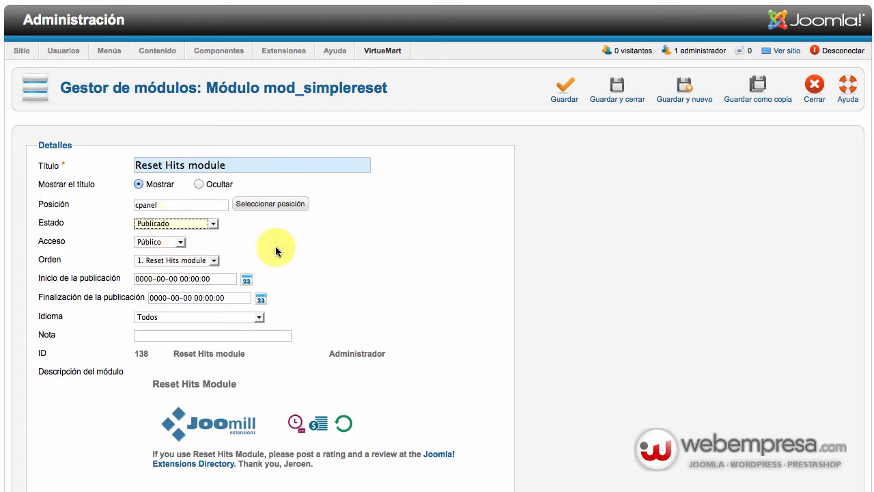
pyautogui.scroll(-3, 317, 254)
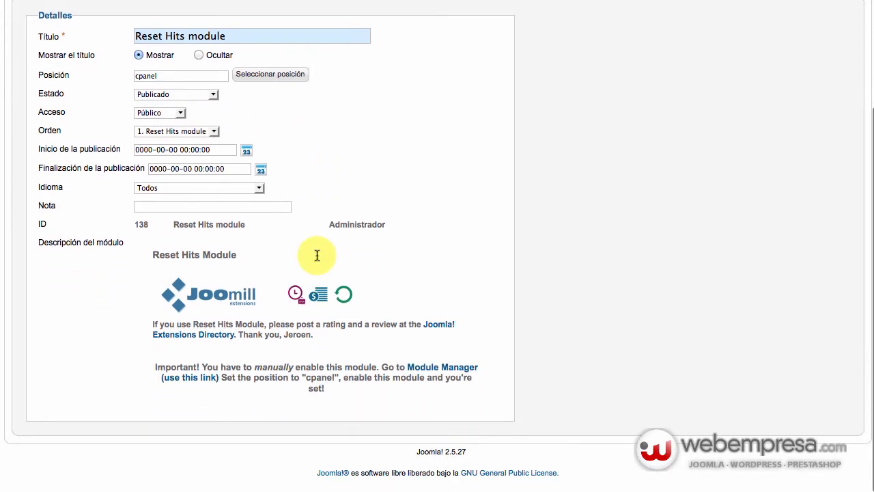
pyautogui.scroll(3, 316, 254)
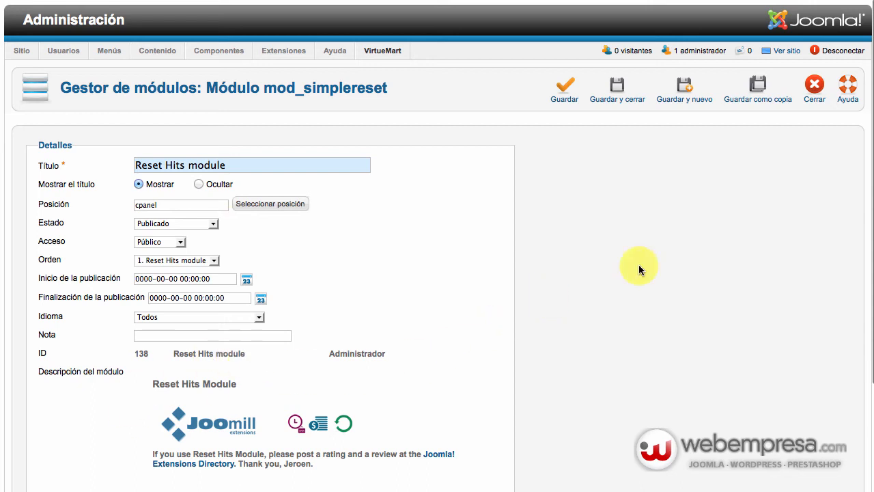
pyautogui.click(623, 99)
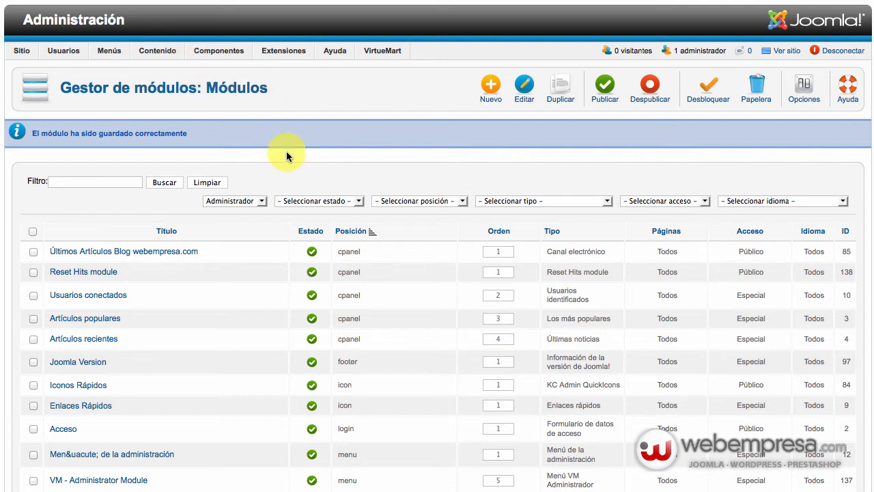
# Step: Check the articles' visit counters in the article manager and return to the control panel
pyautogui.moveTo(161, 55)
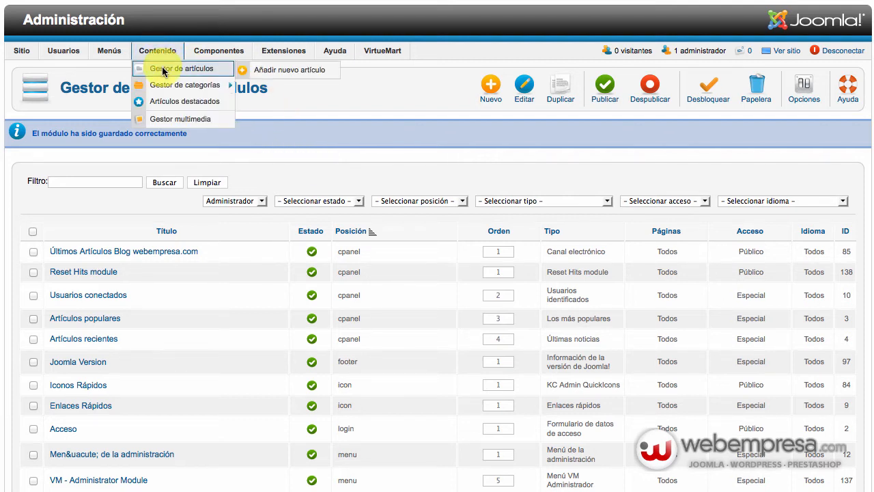
pyautogui.click(163, 70)
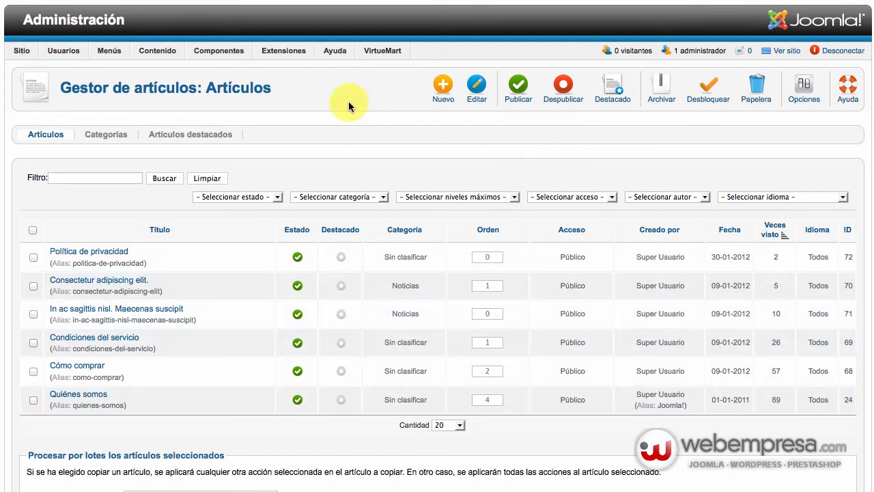
pyautogui.moveTo(22, 51)
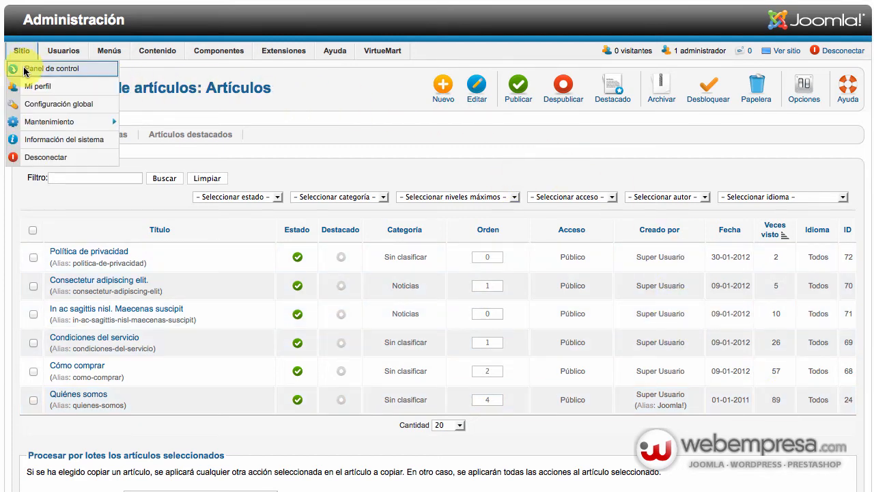
pyautogui.click(24, 70)
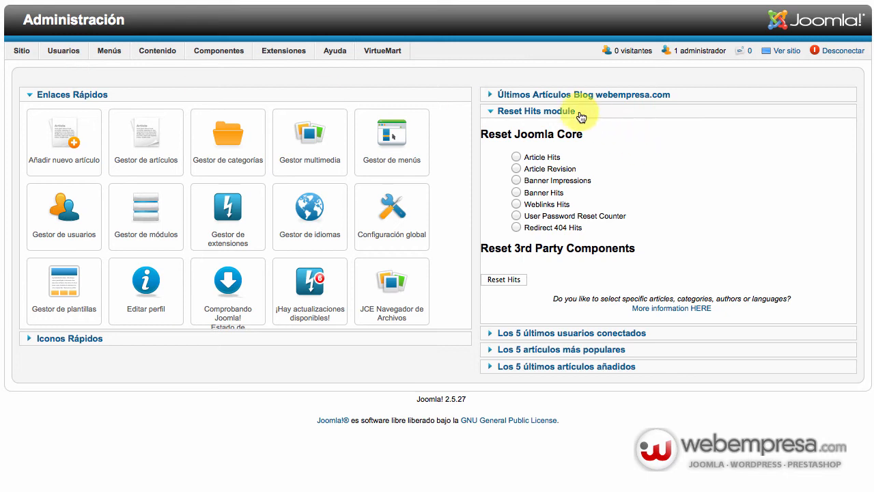
# Step: Reset the Article Hits counter from the Reset Hits module in the control panel
pyautogui.click(558, 114)
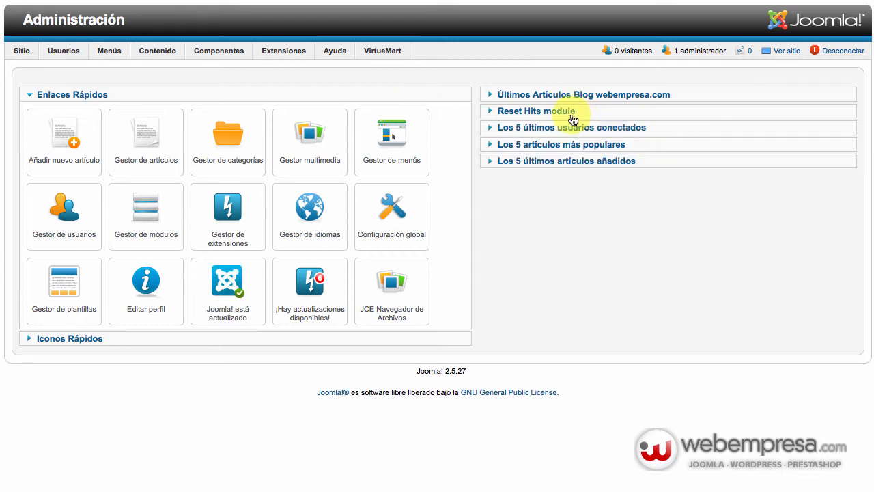
pyautogui.click(535, 115)
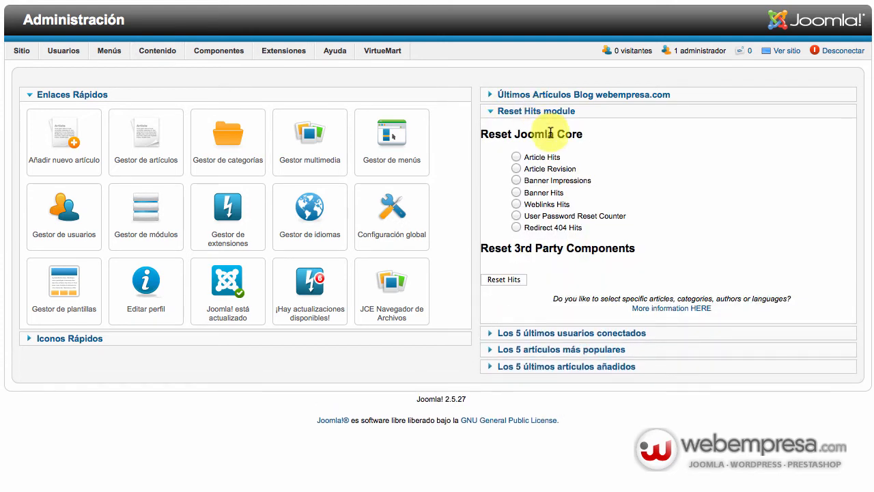
pyautogui.click(516, 157)
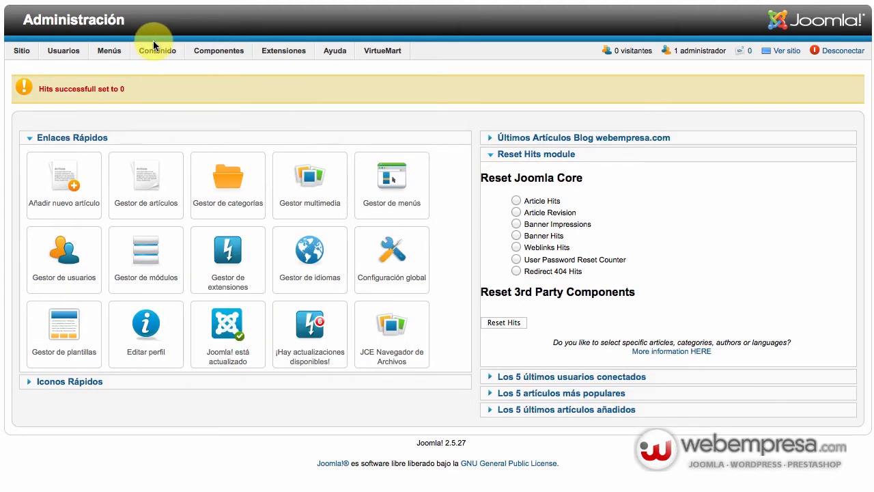
# Step: Check the visit counters in the article manager and view the Consectetur adipiscing elit. article on the public site
pyautogui.moveTo(162, 53)
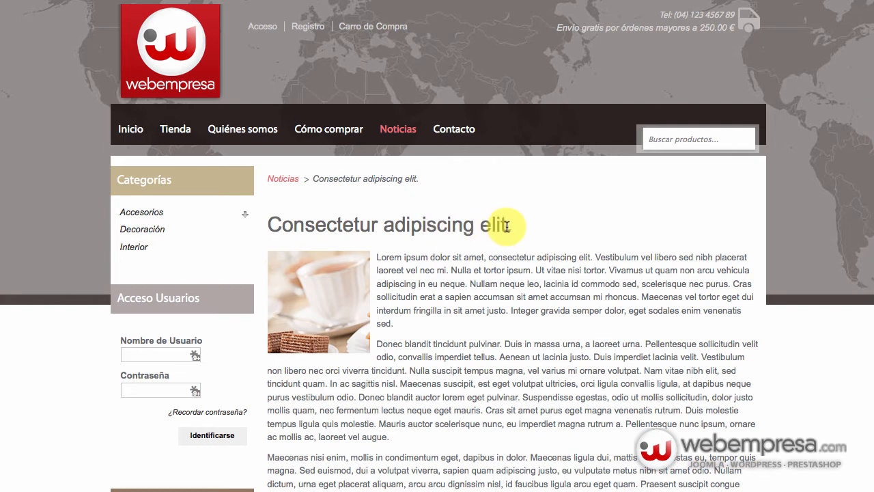
pyautogui.scroll(-1, 507, 226)
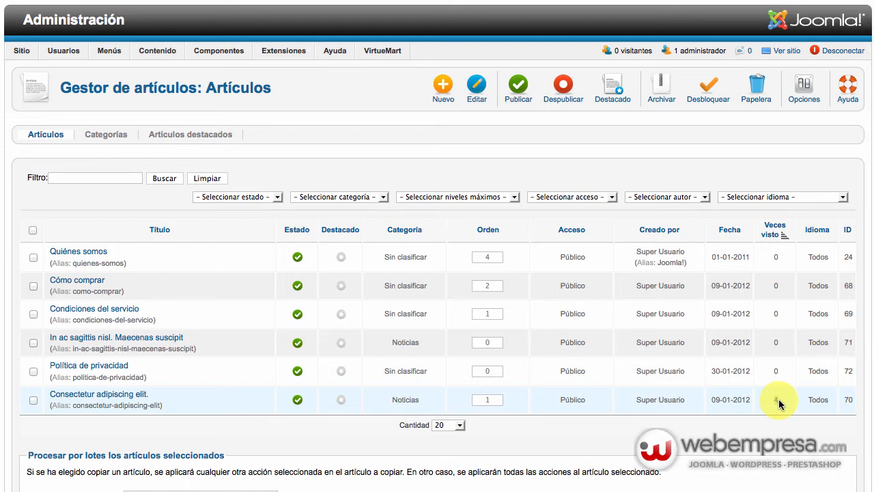
# Step: Return to the control panel from the article manager and reset Article Hits again with the Reset Hits module
pyautogui.moveTo(45, 52)
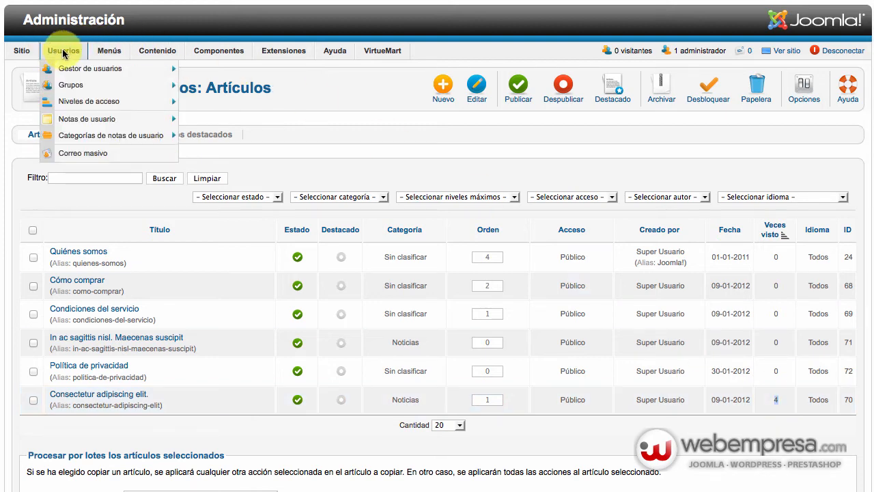
pyautogui.click(27, 69)
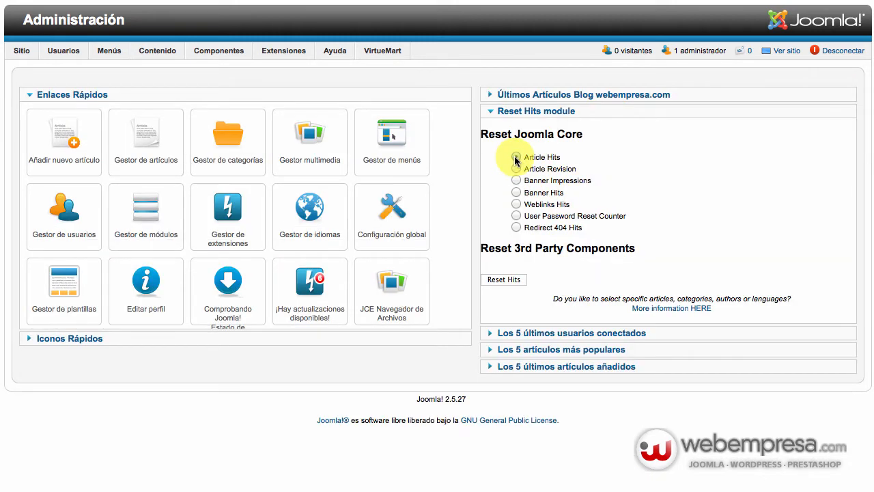
pyautogui.click(516, 158)
pyautogui.click(504, 279)
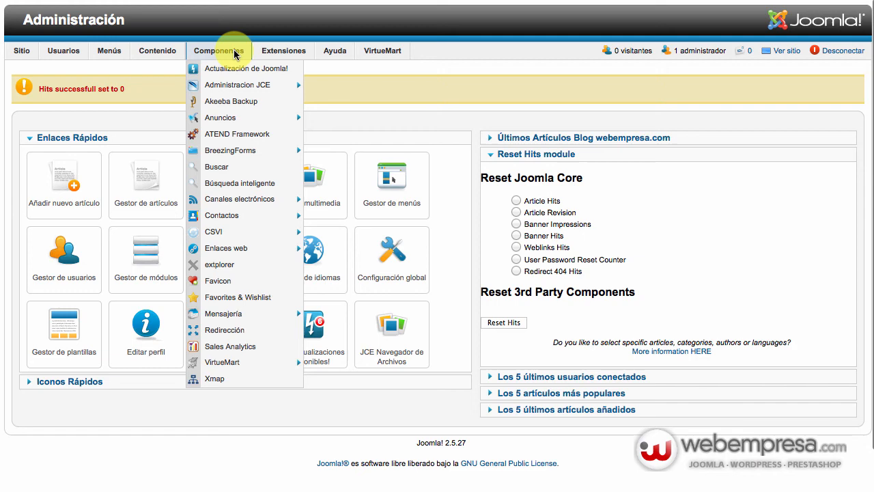
# Step: Check the counters in the article manager and open the publishing options of the Consectetur adipiscing elit. article
pyautogui.moveTo(163, 47)
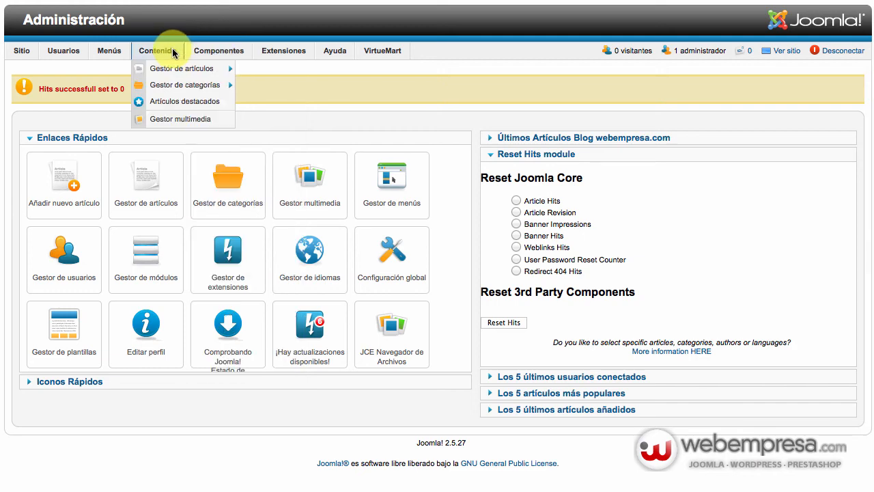
pyautogui.moveTo(172, 73)
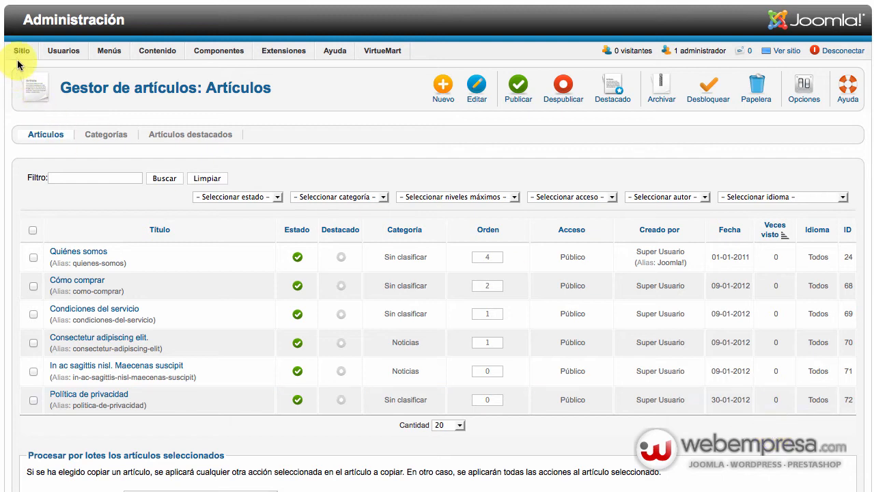
pyautogui.moveTo(21, 51)
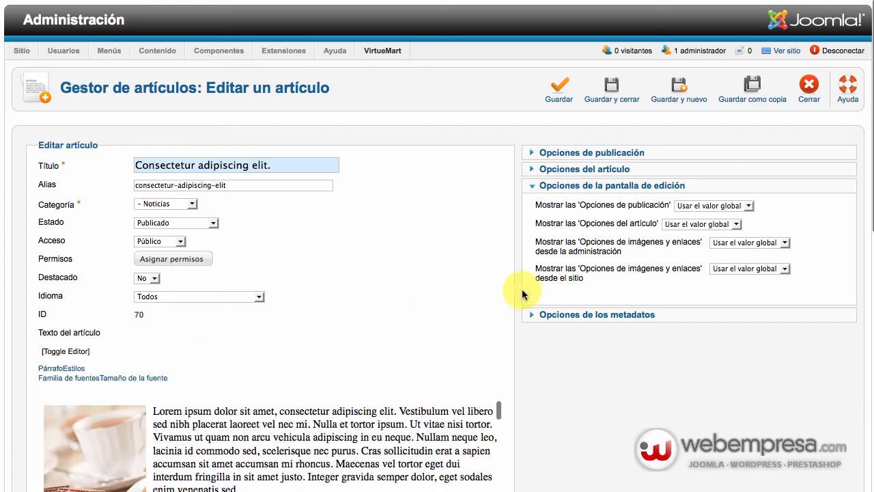
pyautogui.click(591, 154)
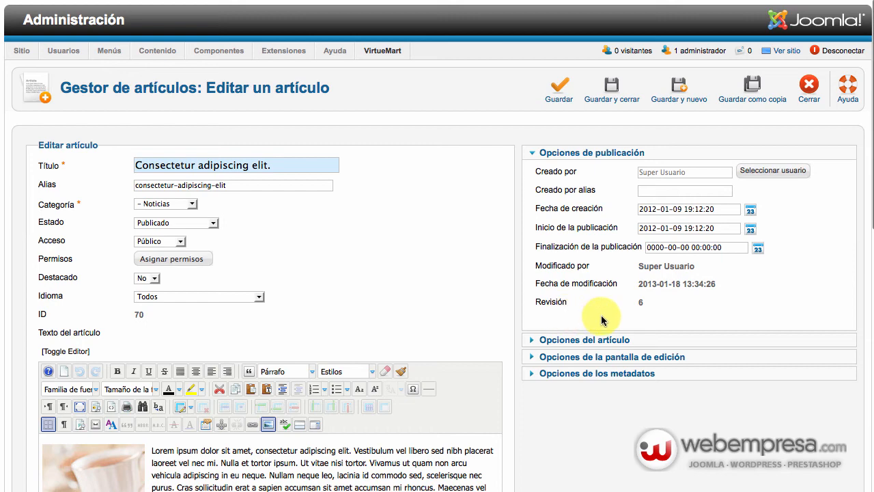
# Step: Visit the Consectetur adipiscing elit. article on the public site and reopen it in the administration to check its revision and visit counters
pyautogui.click(691, 0)
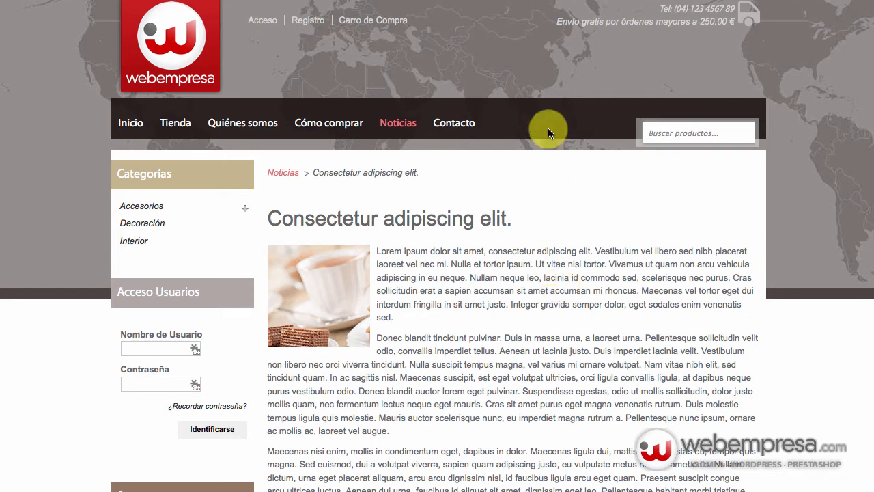
pyautogui.scroll(-1, 547, 128)
pyautogui.click(648, 0)
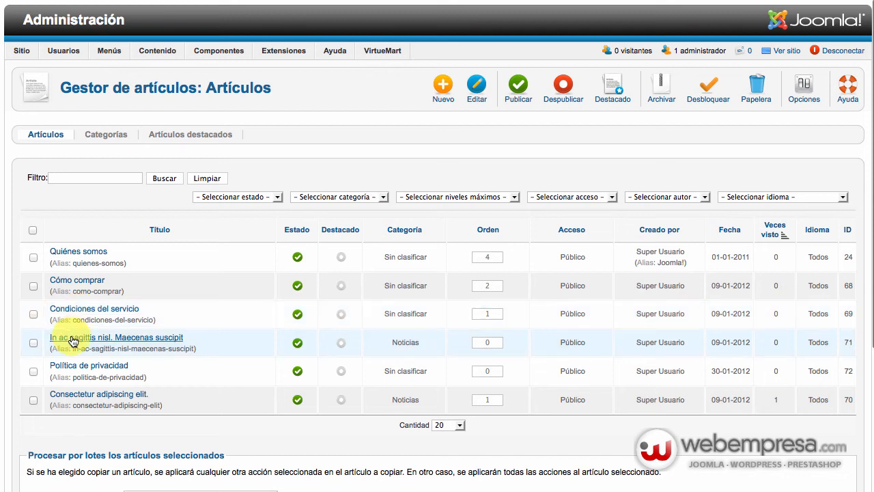
pyautogui.click(140, 396)
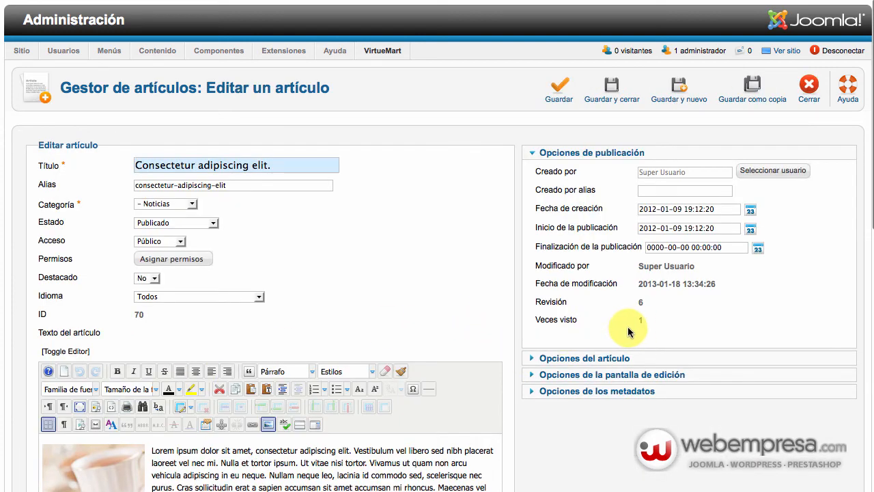
pyautogui.moveTo(550, 303)
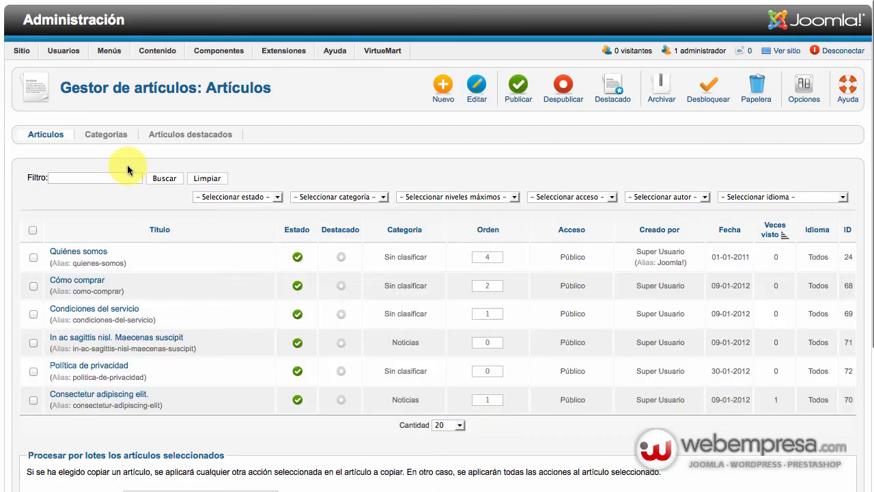
# Step: Return to the control panel and reset the Article Revision counter with the Reset Hits module
pyautogui.moveTo(22, 51)
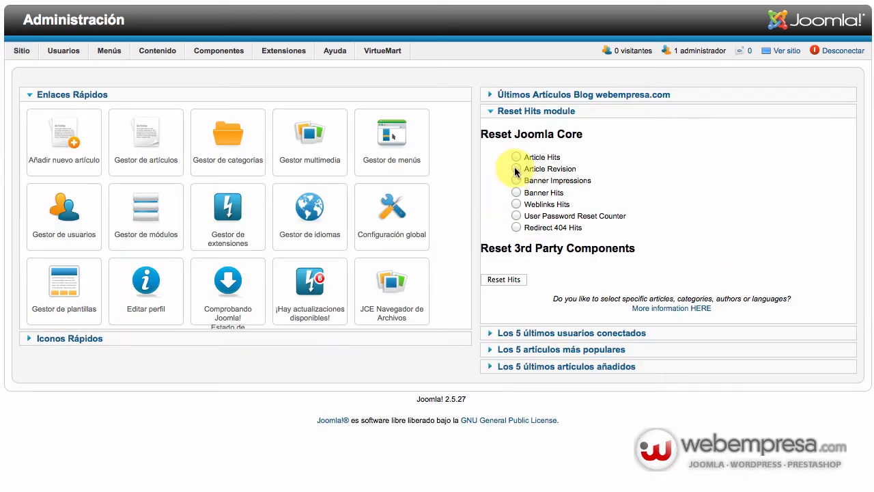
pyautogui.click(516, 170)
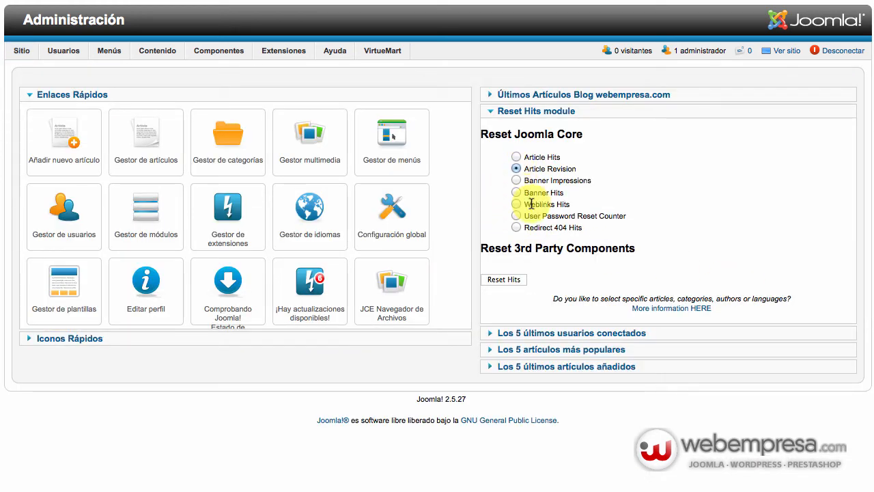
pyautogui.click(503, 280)
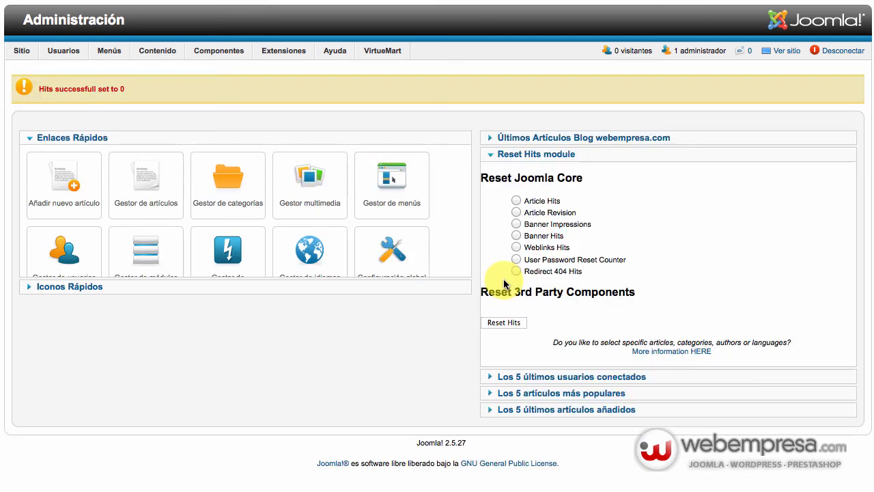
# Step: Check the revision counter of the Consectetur adipiscing elit. article from the article manager and close the article
pyautogui.moveTo(205, 55)
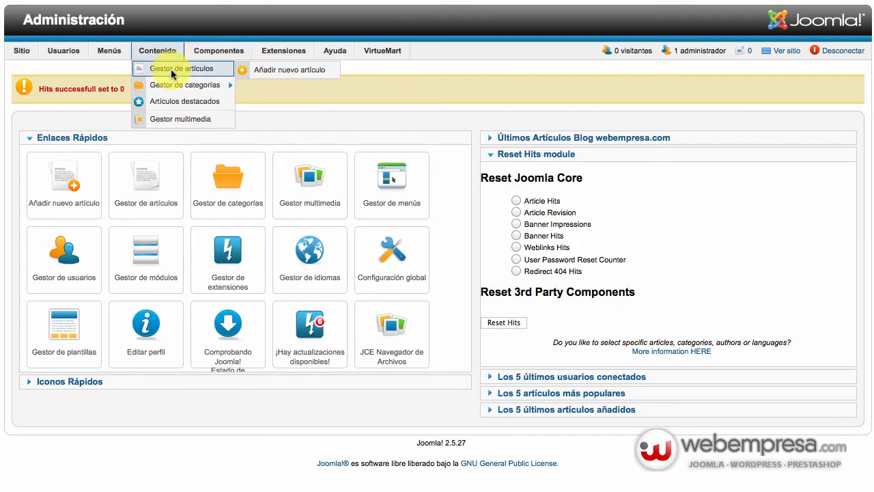
pyautogui.click(171, 64)
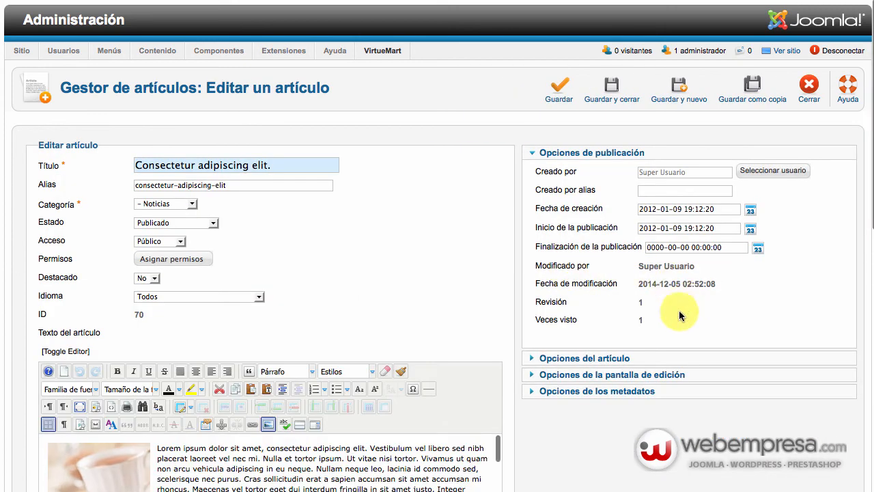
pyautogui.doubleClick(639, 303)
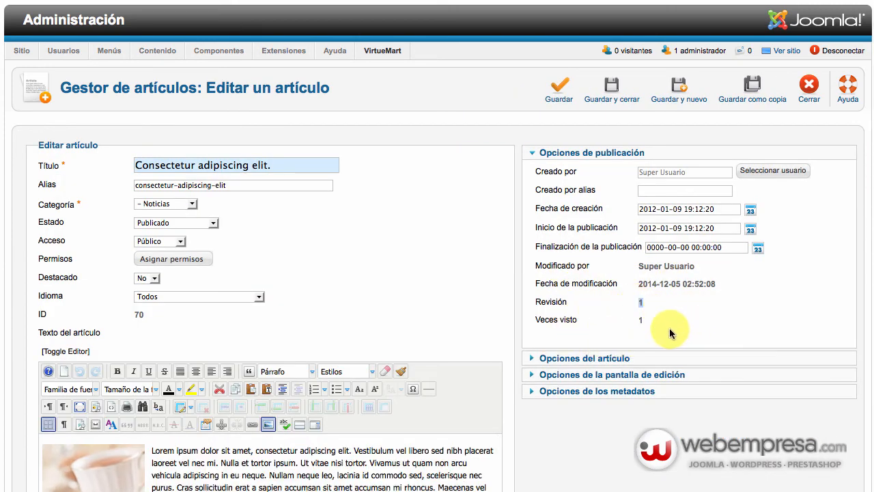
pyautogui.click(814, 93)
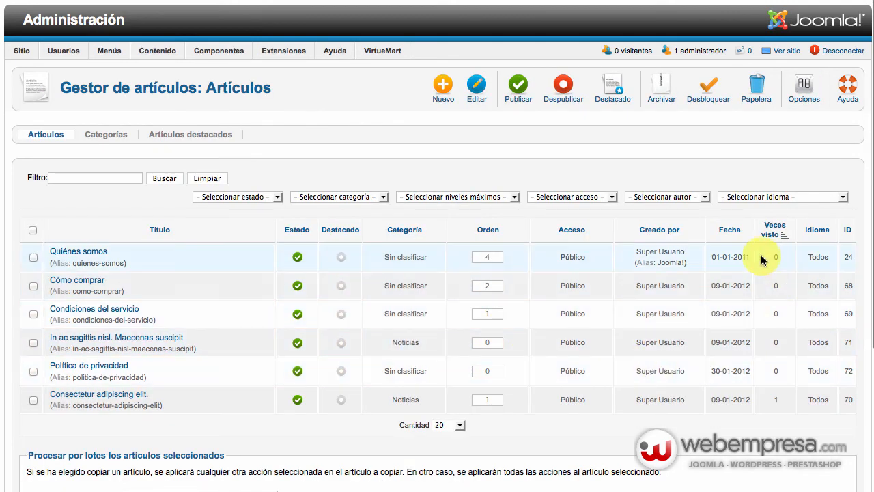
# Step: Return to the control panel and examine the module's banner, Weblinks Hits, User Password Reset Counter and Redirect 404 Hits options
pyautogui.moveTo(63, 53)
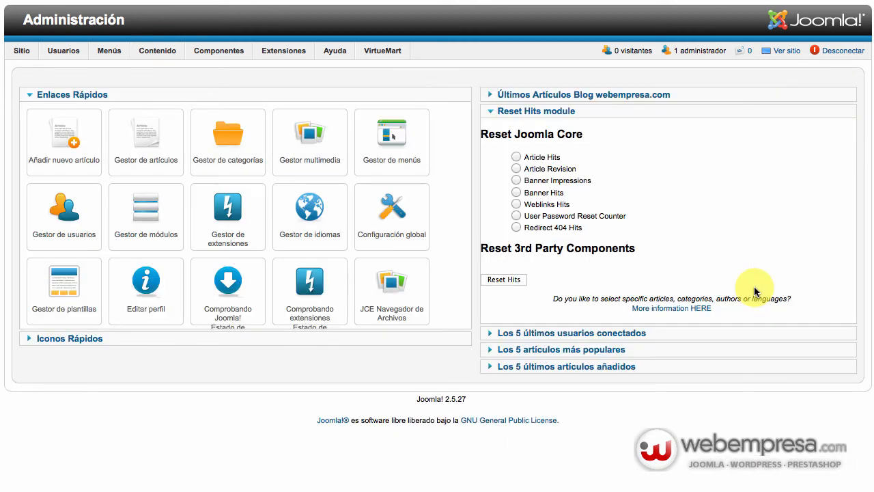
pyautogui.doubleClick(563, 182)
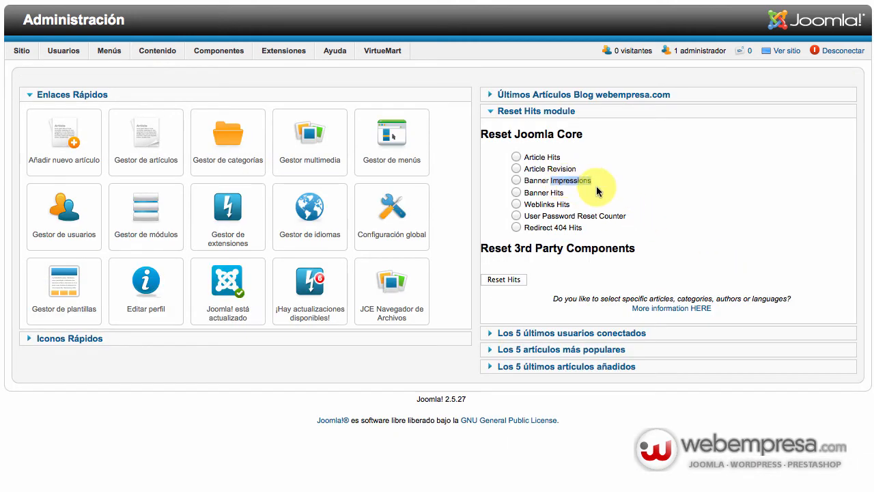
pyautogui.doubleClick(558, 193)
pyautogui.doubleClick(566, 204)
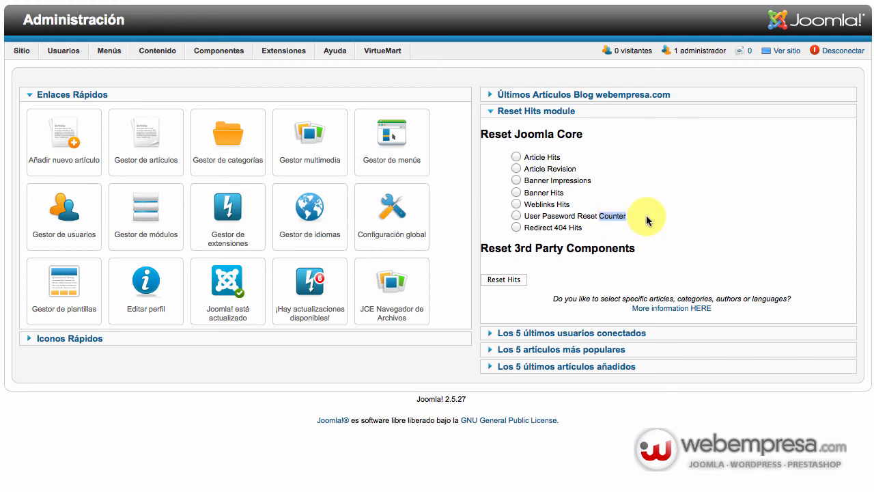
pyautogui.click(559, 228)
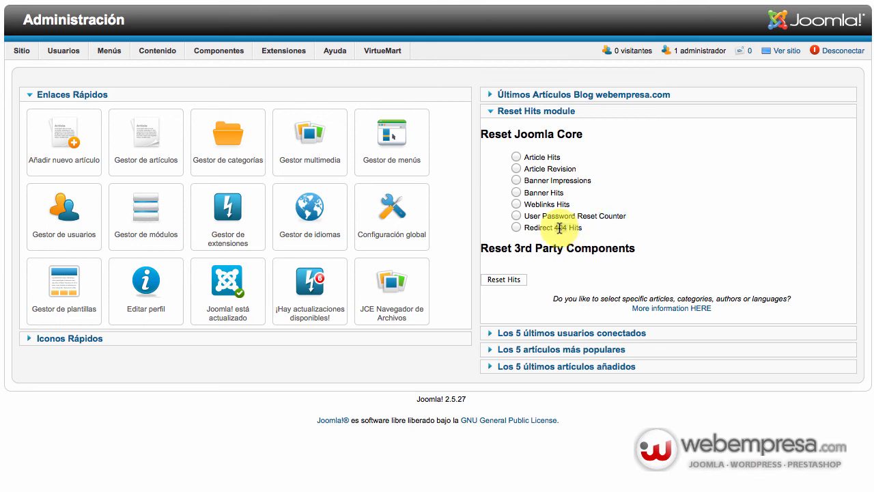
pyautogui.doubleClick(559, 228)
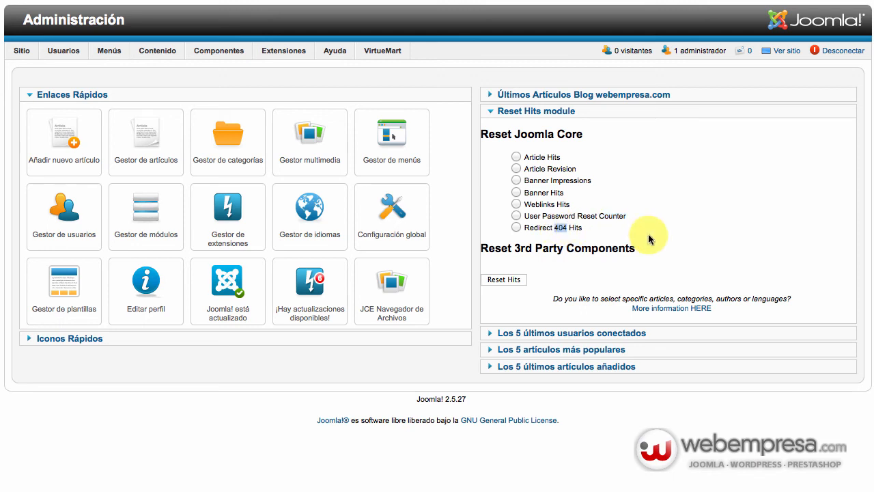